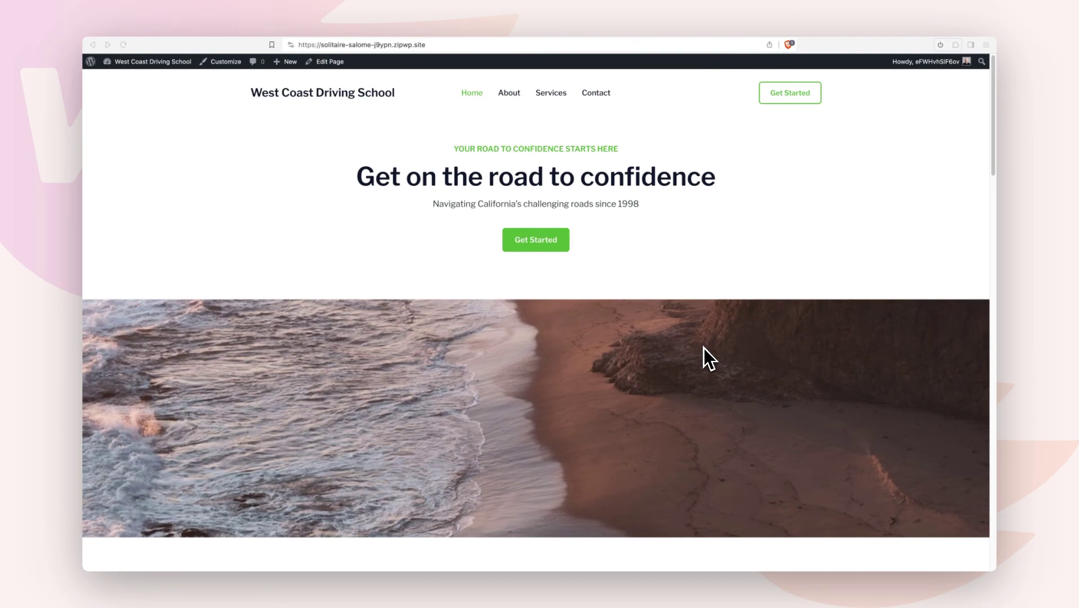
Open the user profile page from the Howdy account menu.
scroll(703, 349, down, 6)
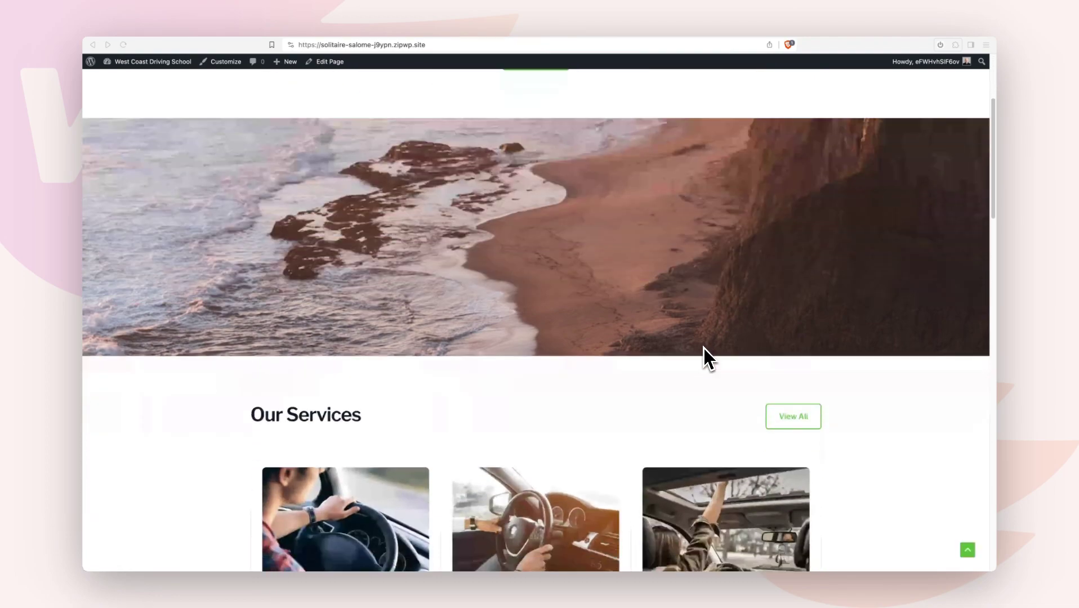
scroll(704, 349, down, 6)
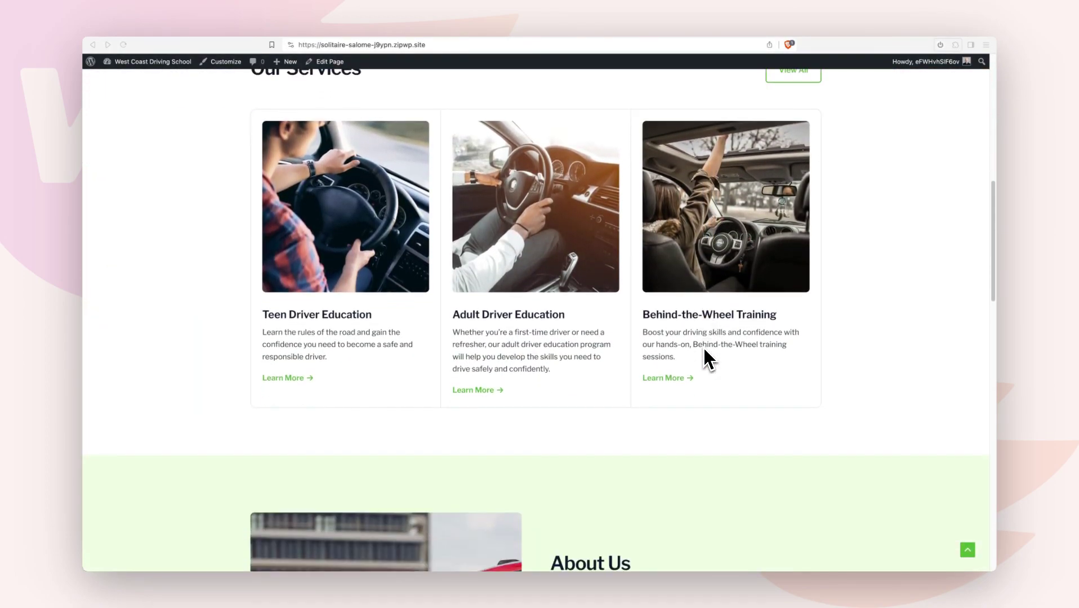
scroll(705, 359, down, 5)
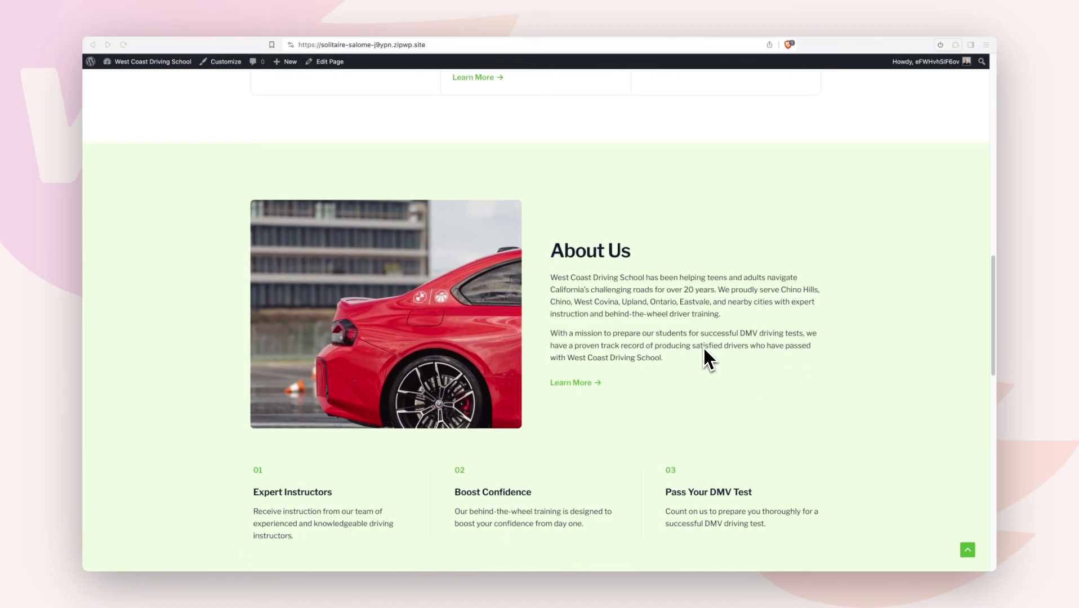
scroll(703, 349, up, 17)
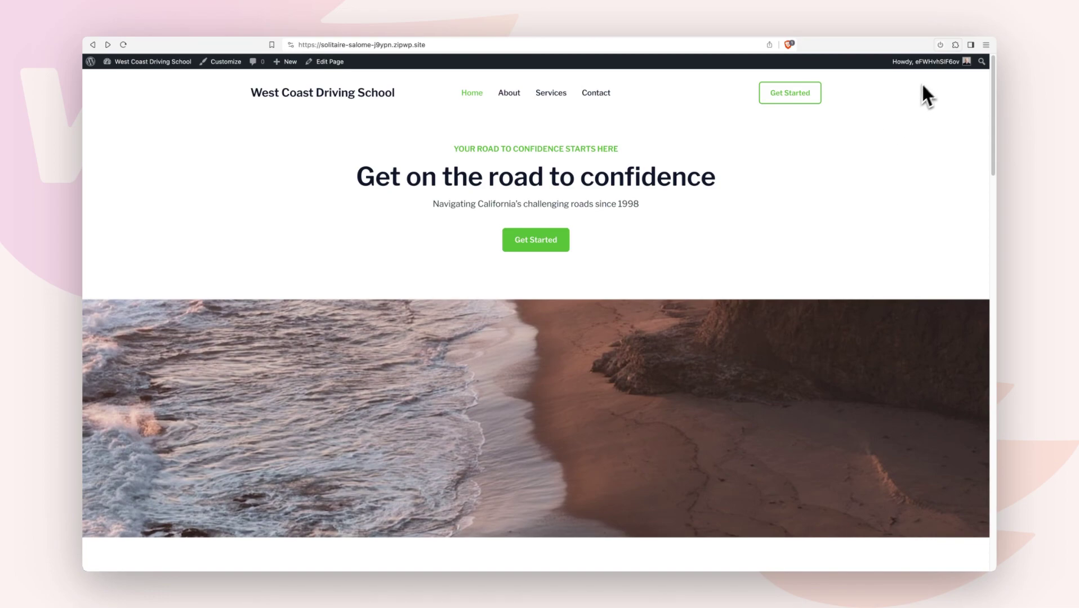
mouse_move(935, 66)
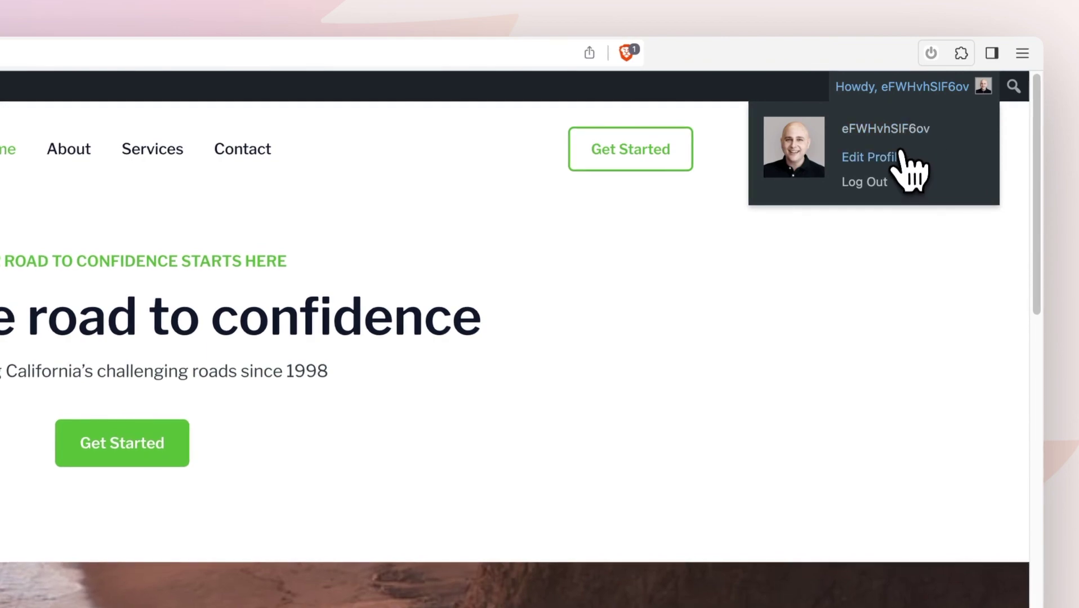
click(901, 155)
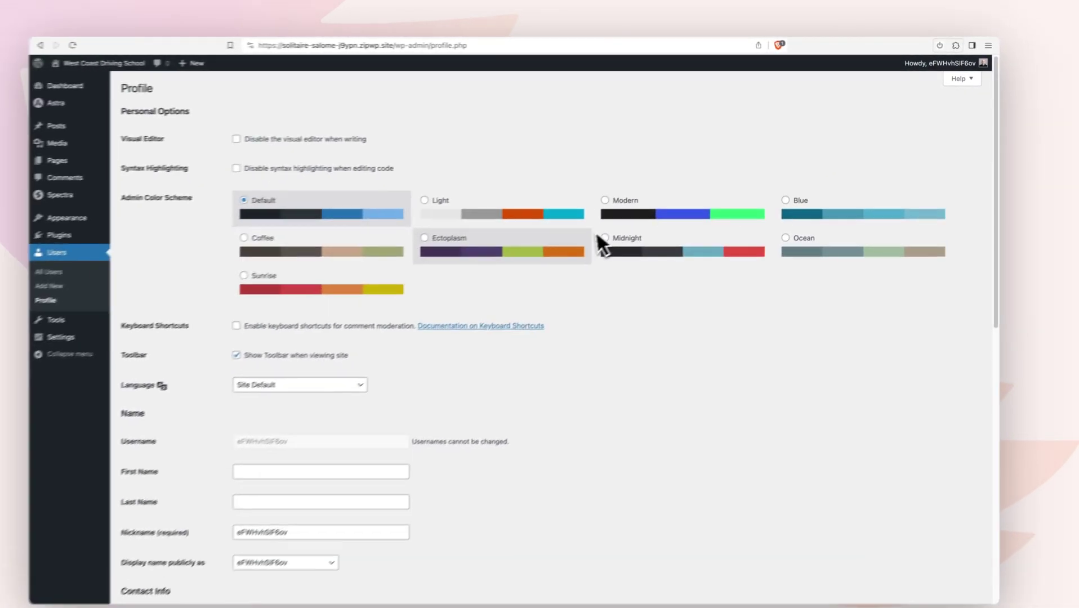
Enter the first and last name, choose the public display name, and update the profile.
scroll(278, 425, down, 3)
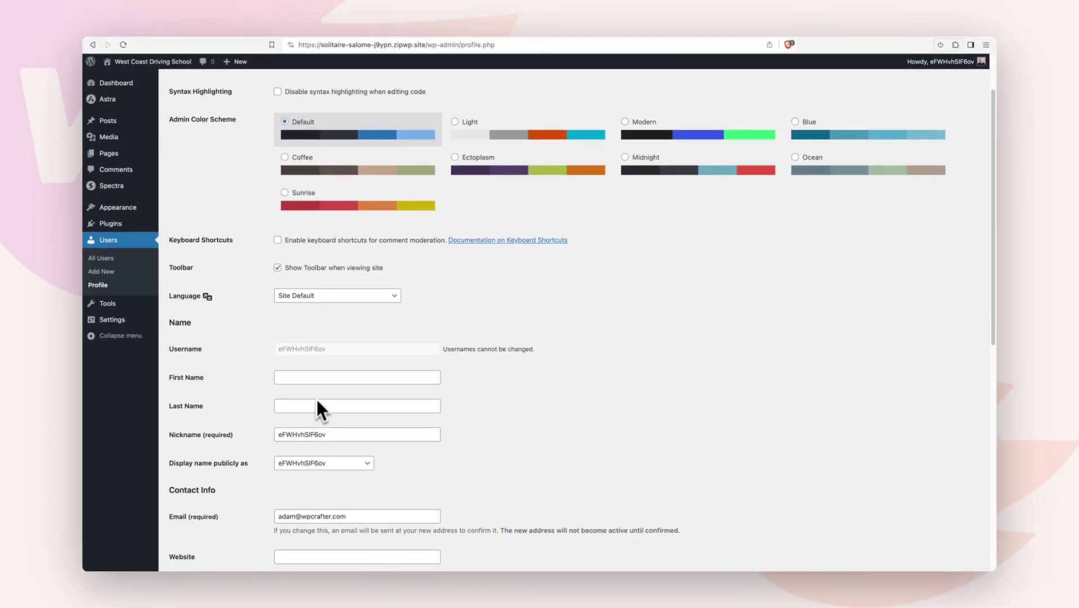
scroll(383, 400, down, 1)
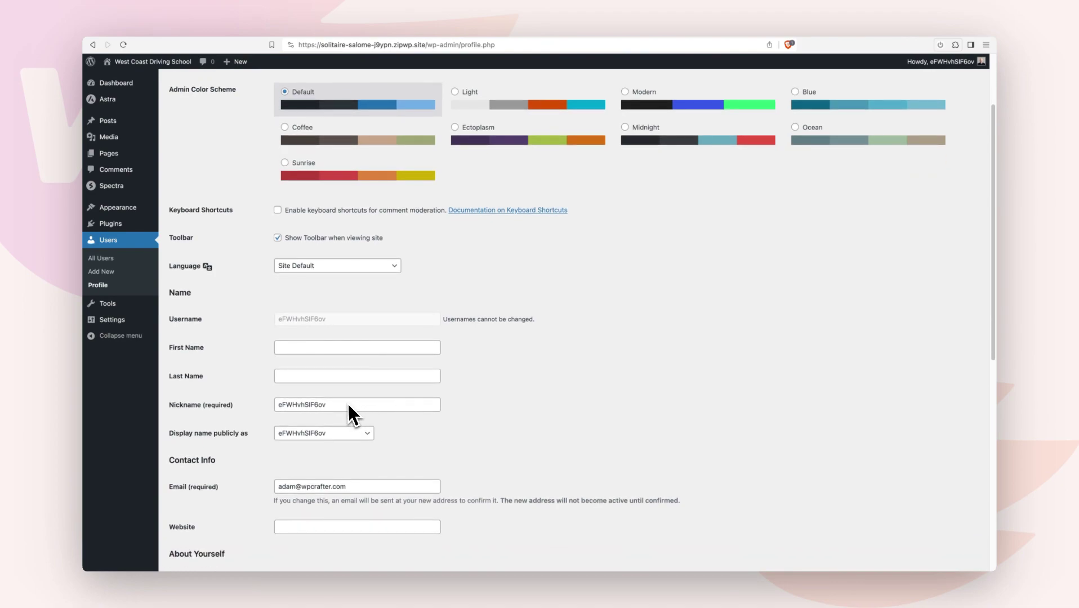
click(306, 348)
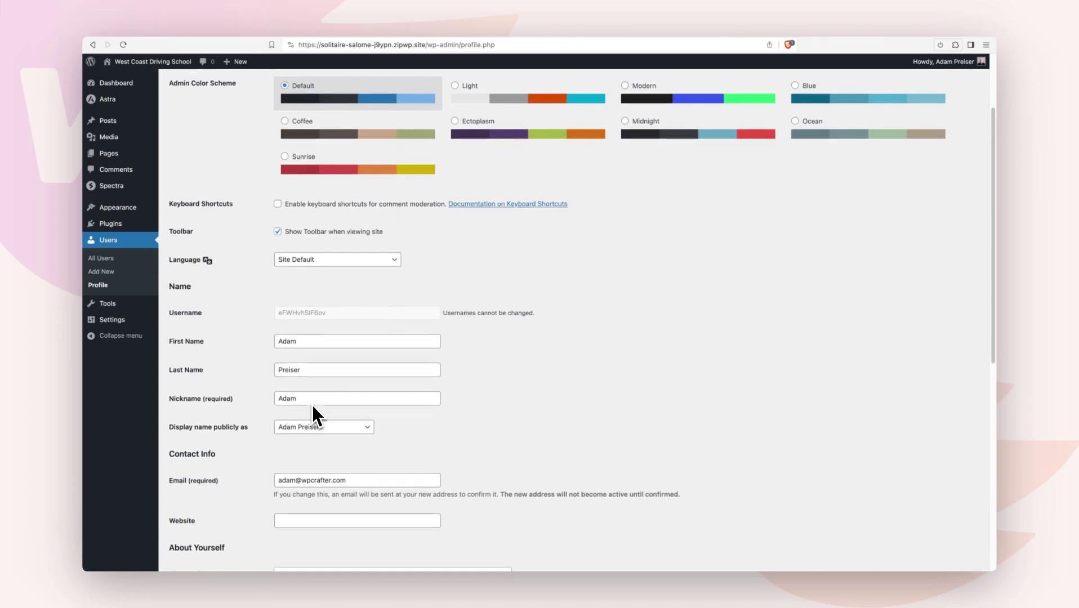
scroll(313, 414, down, 3)
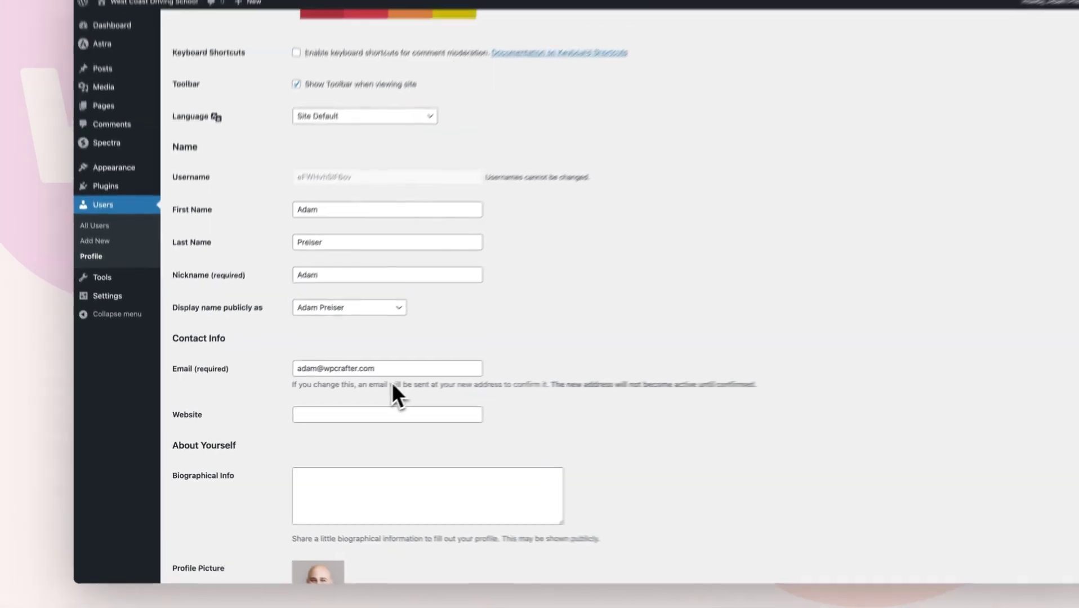
scroll(577, 307, down, 3)
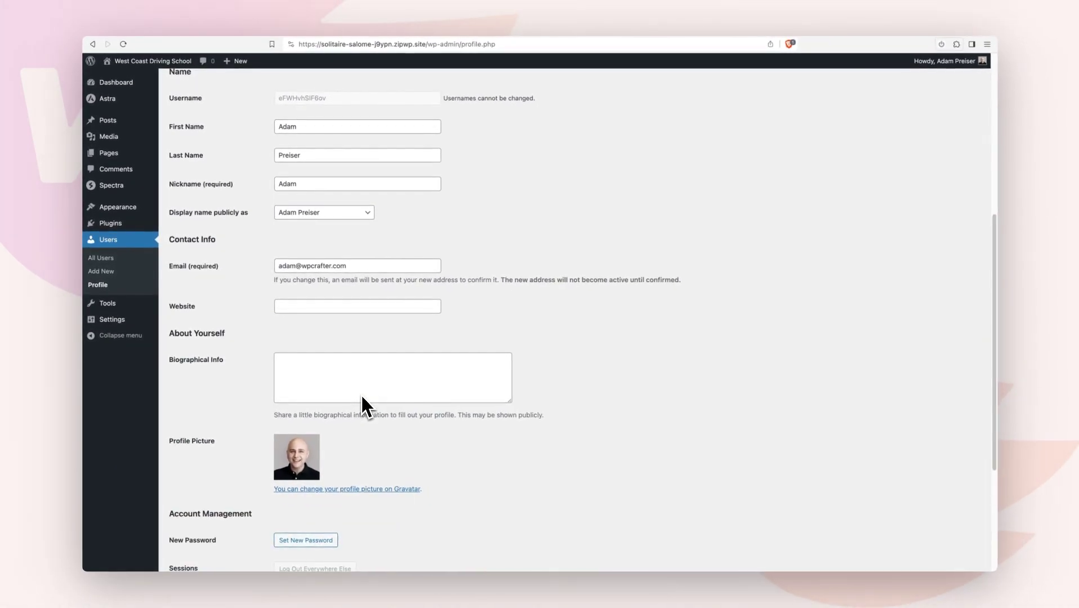
scroll(362, 397, down, 5)
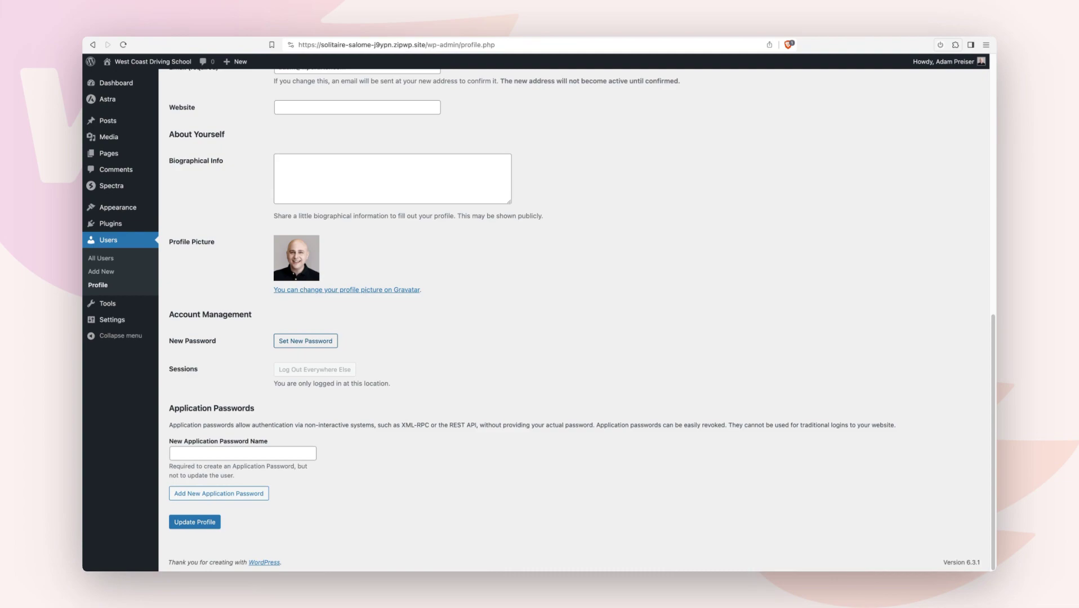
scroll(322, 372, up, 15)
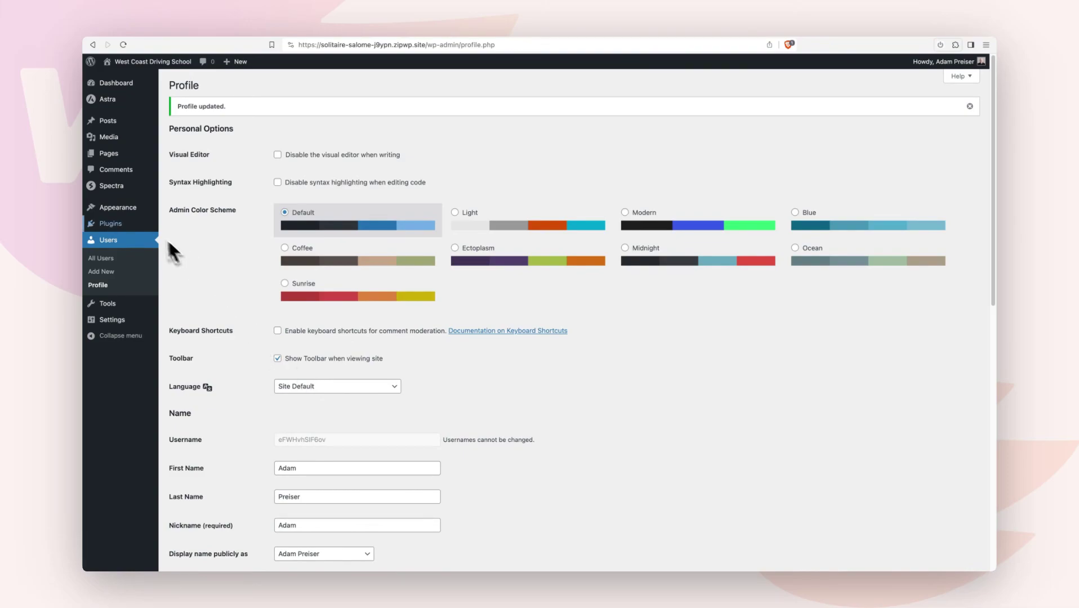
Search 'all in one migration', then install and activate All-in-One WP Migration.
mouse_move(122, 226)
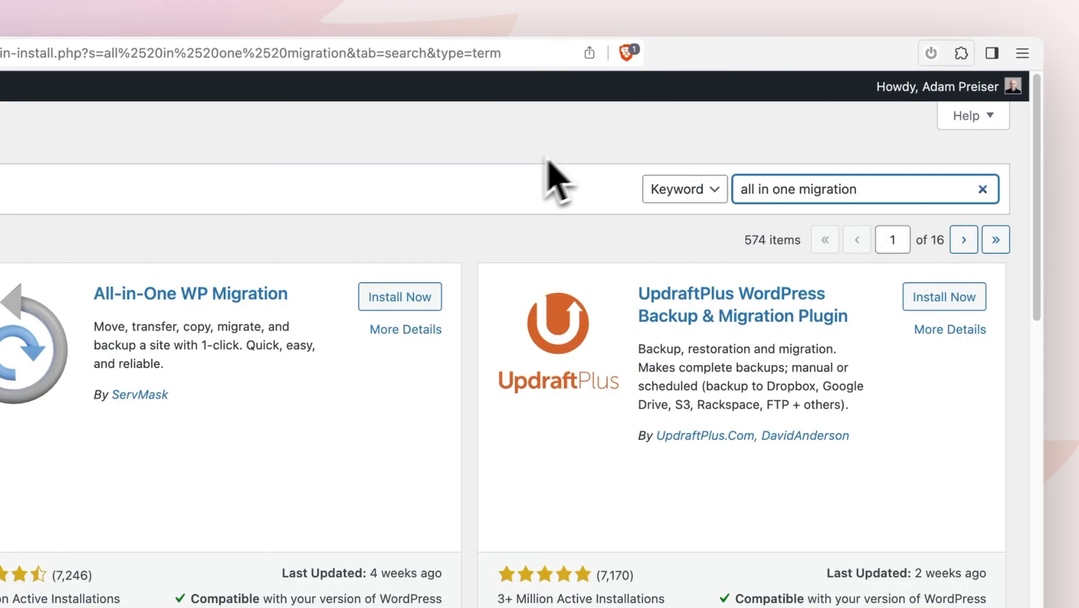
click(372, 301)
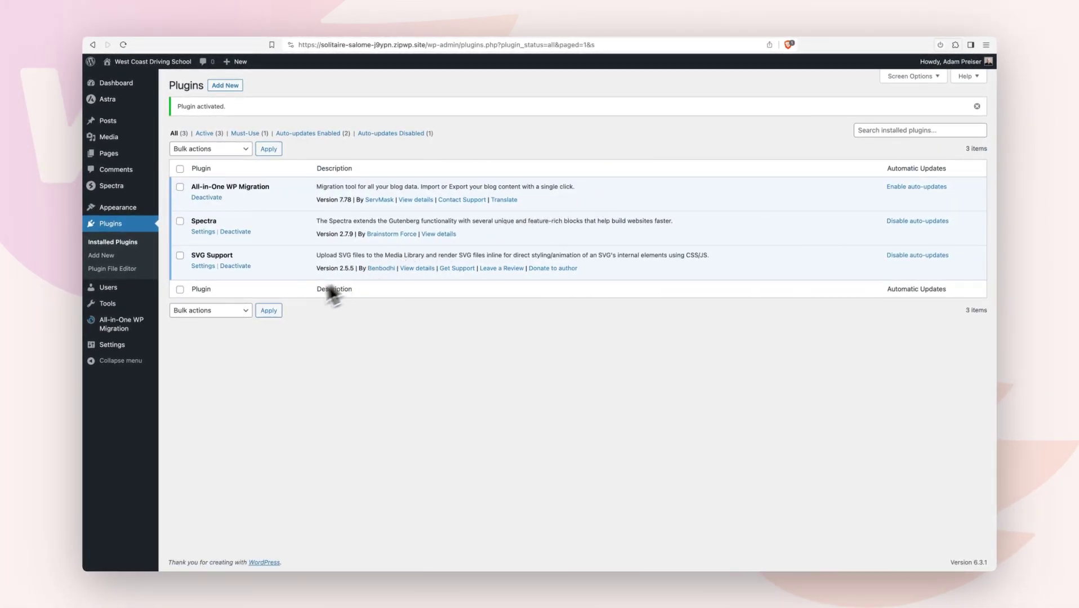
Export the whole site to a file and download the 112 MB archive.
mouse_move(117, 315)
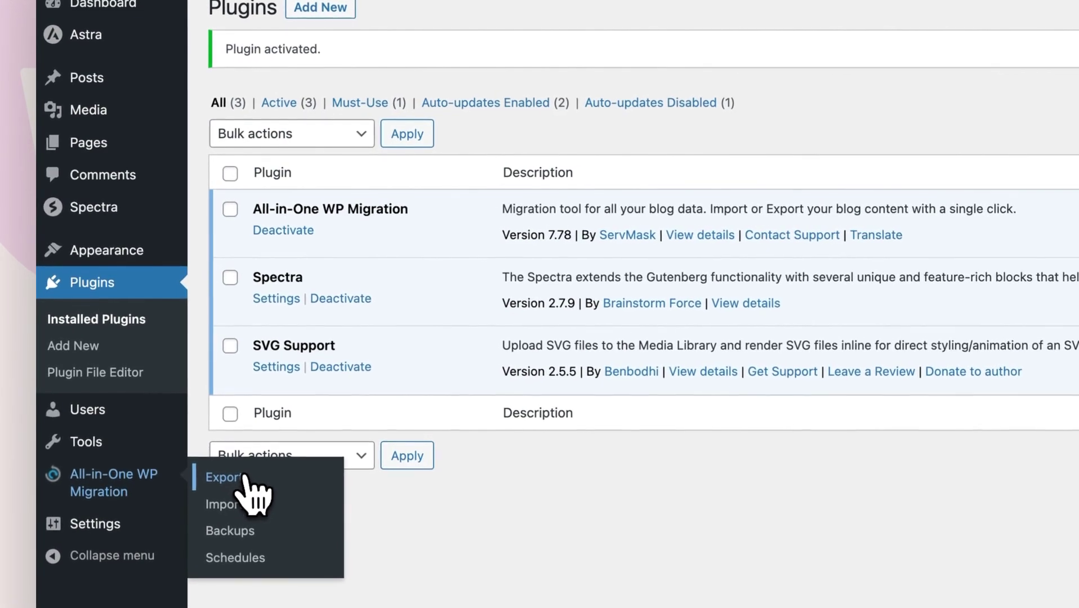
click(177, 321)
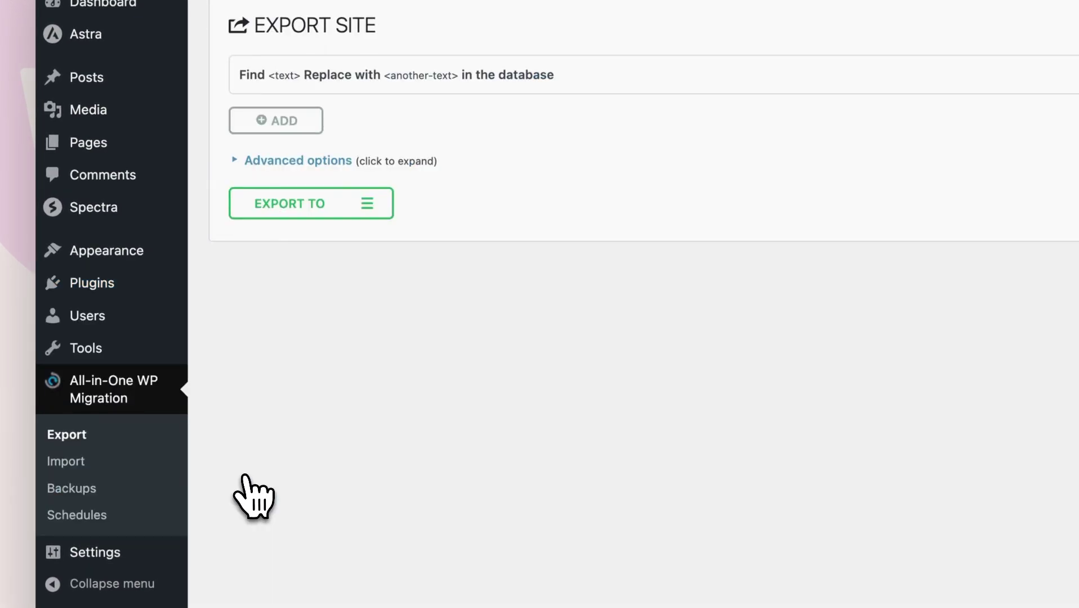
click(324, 211)
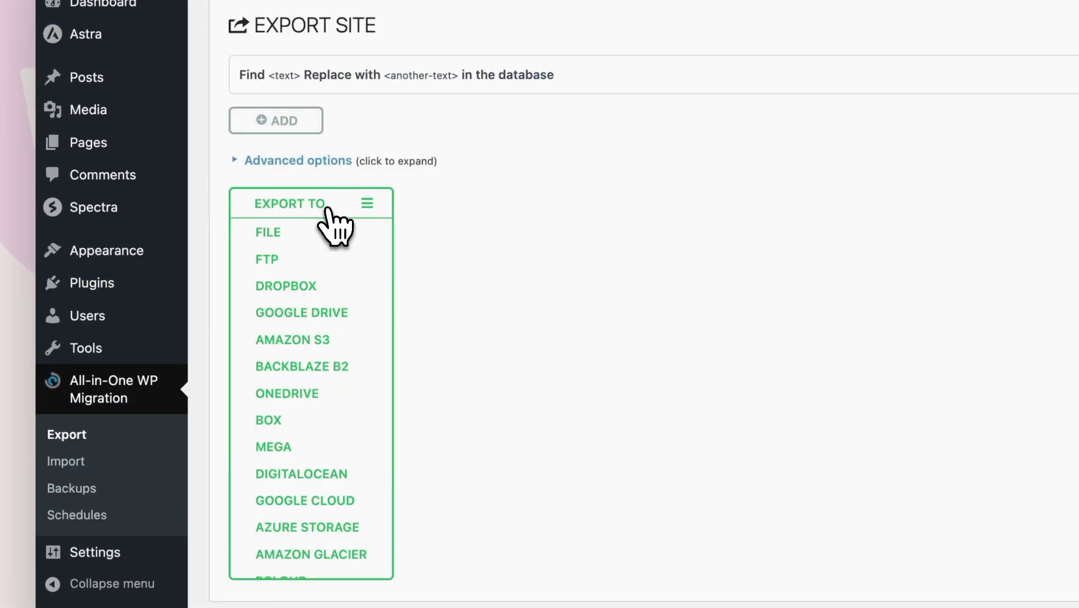
click(280, 232)
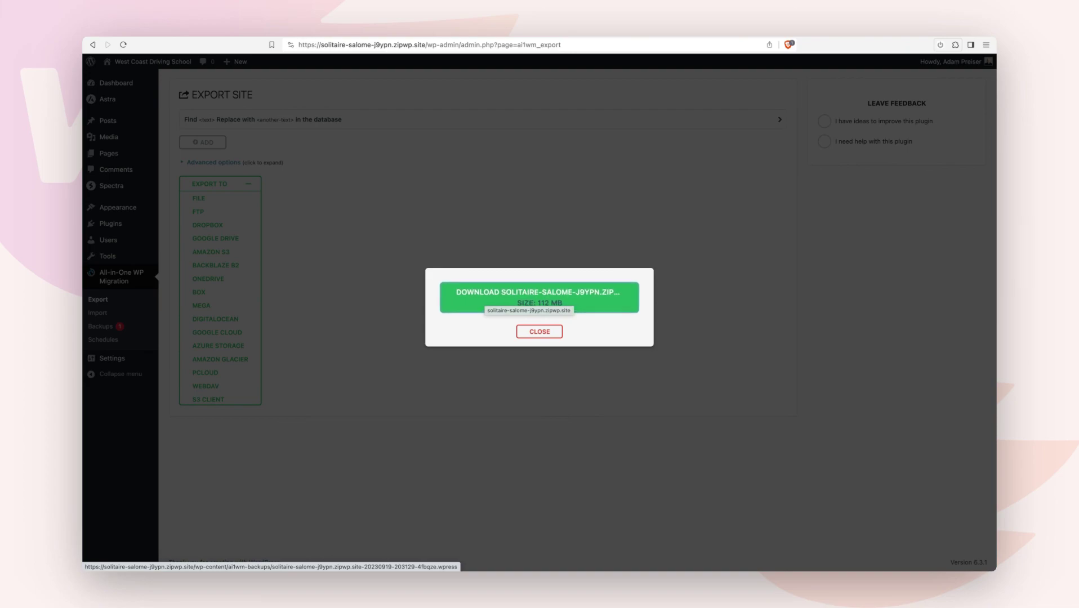
click(495, 306)
click(529, 332)
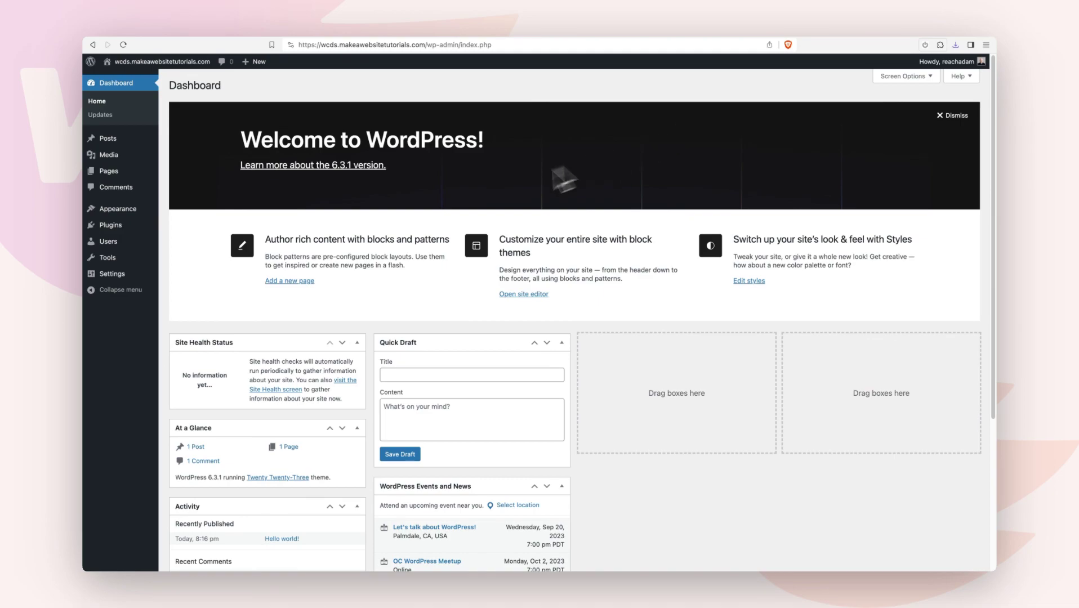
On the fresh install, install and activate the All-in-One WP Migration plugin.
mouse_move(138, 221)
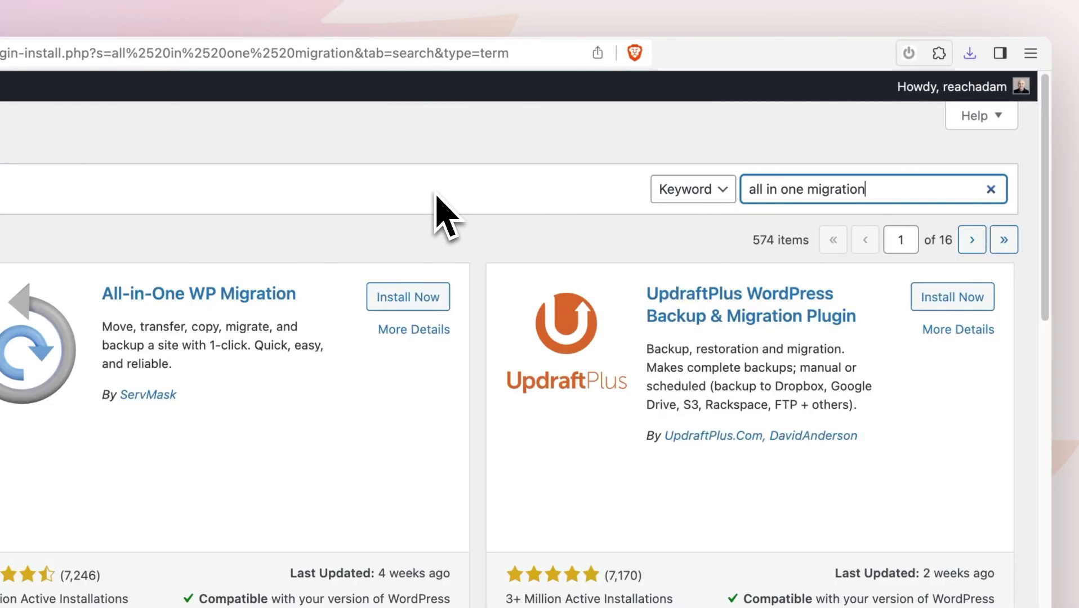
click(417, 297)
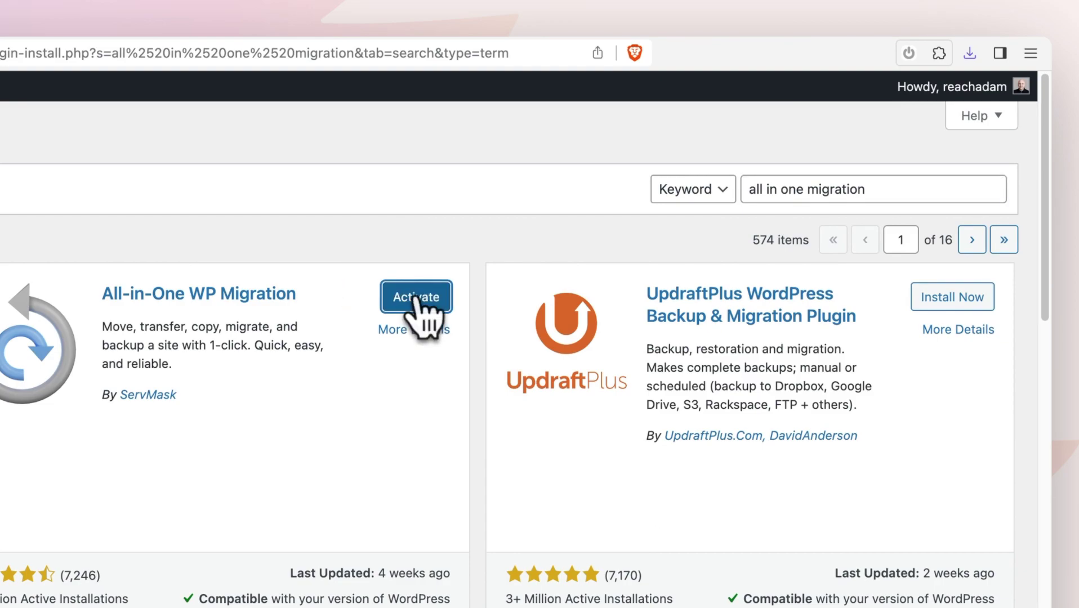
click(420, 297)
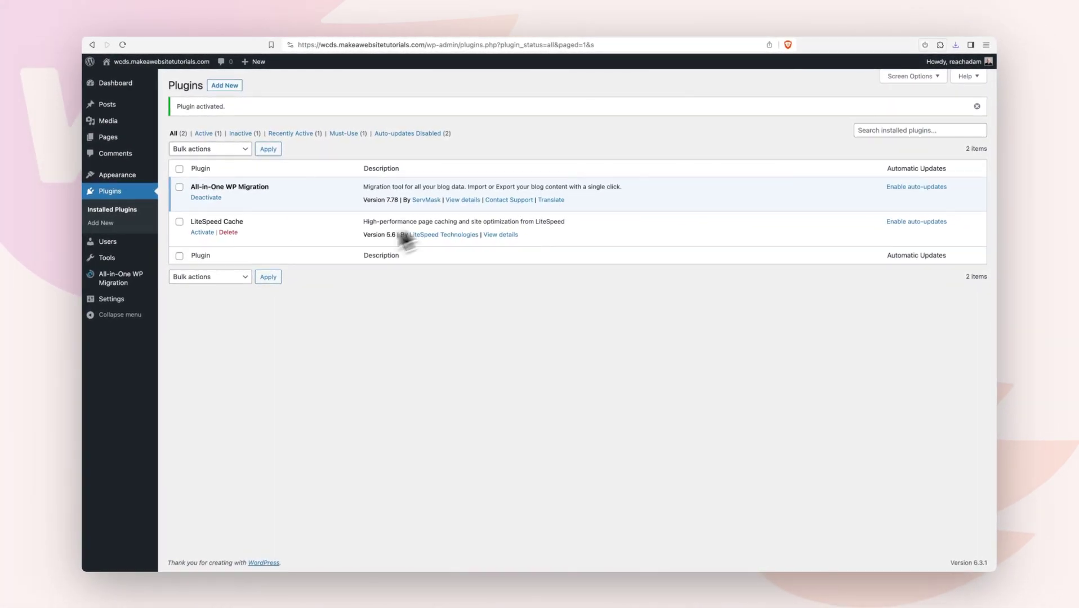
Load the site backup file through All-in-One WP Migration's Import From > File.
mouse_move(112, 282)
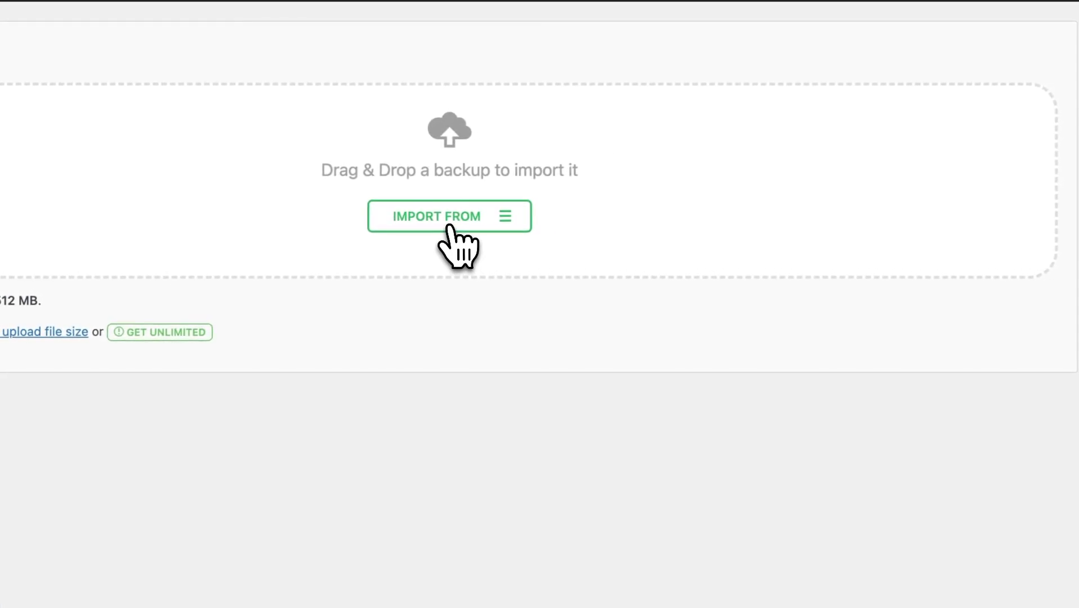
click(449, 228)
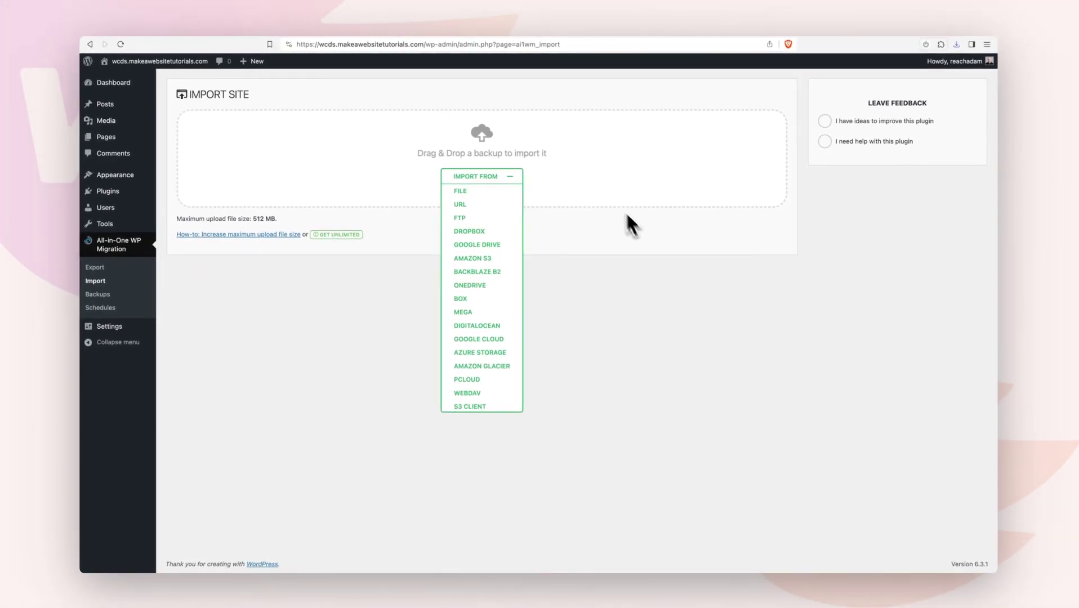
click(500, 192)
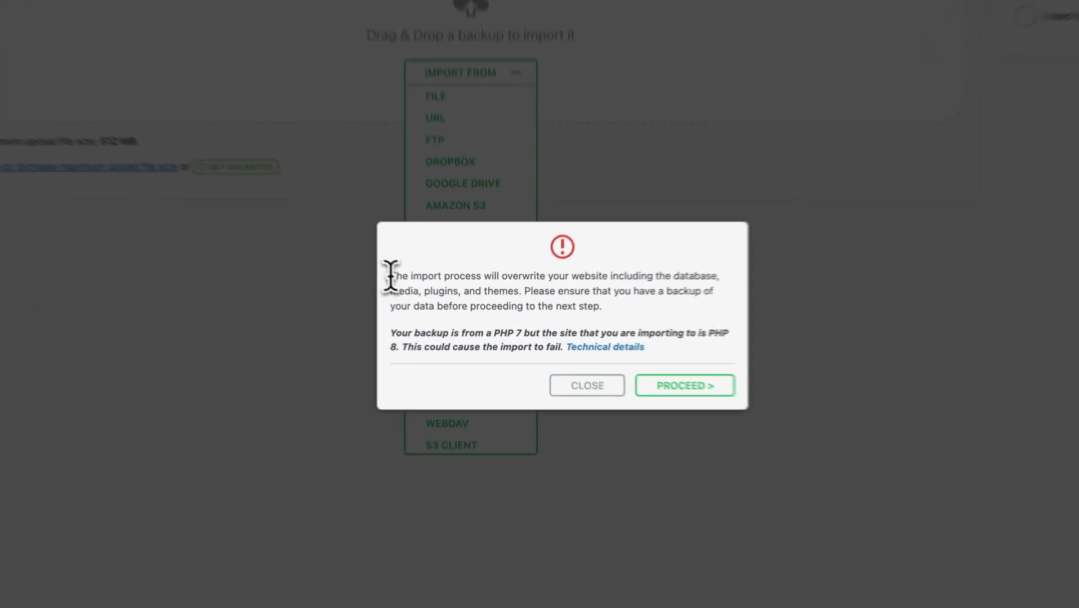
Review the overwrite and PHP 7/8 mismatch warnings, then proceed with the import.
drag(390, 276, 667, 350)
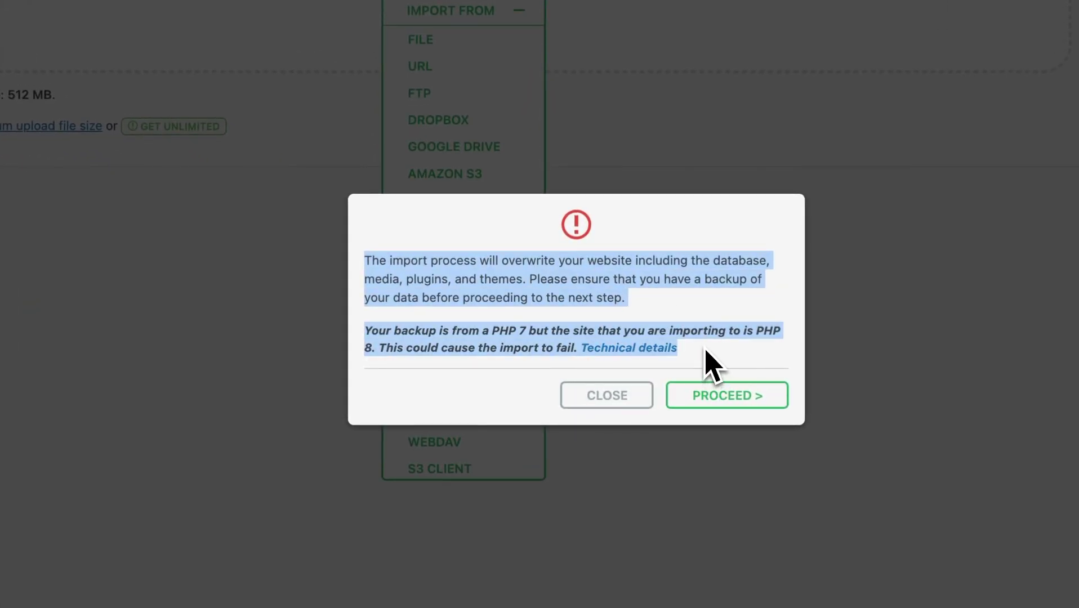
click(705, 349)
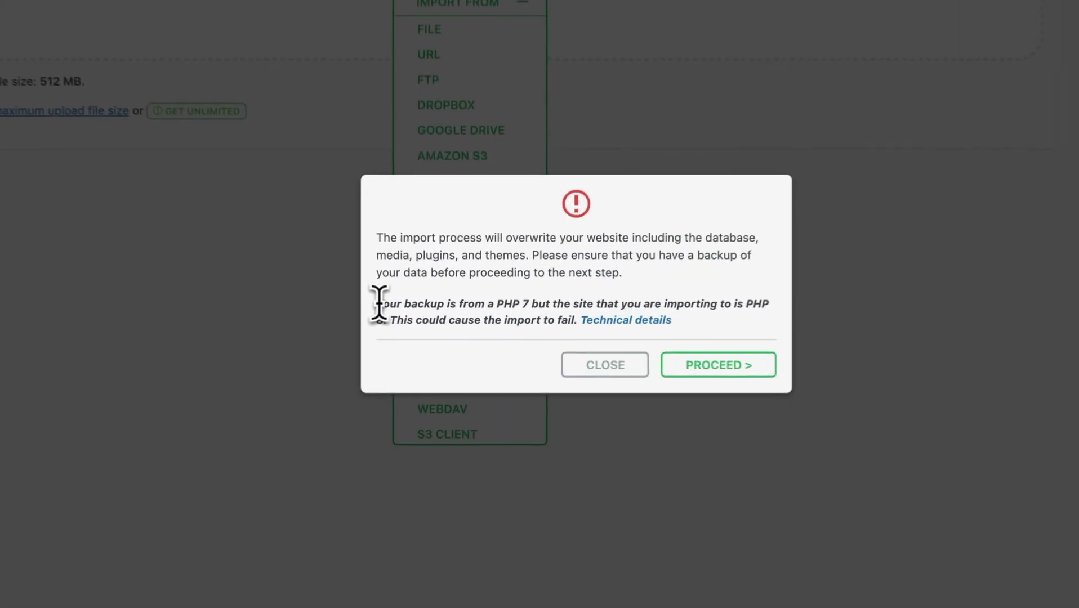
drag(432, 337, 597, 349)
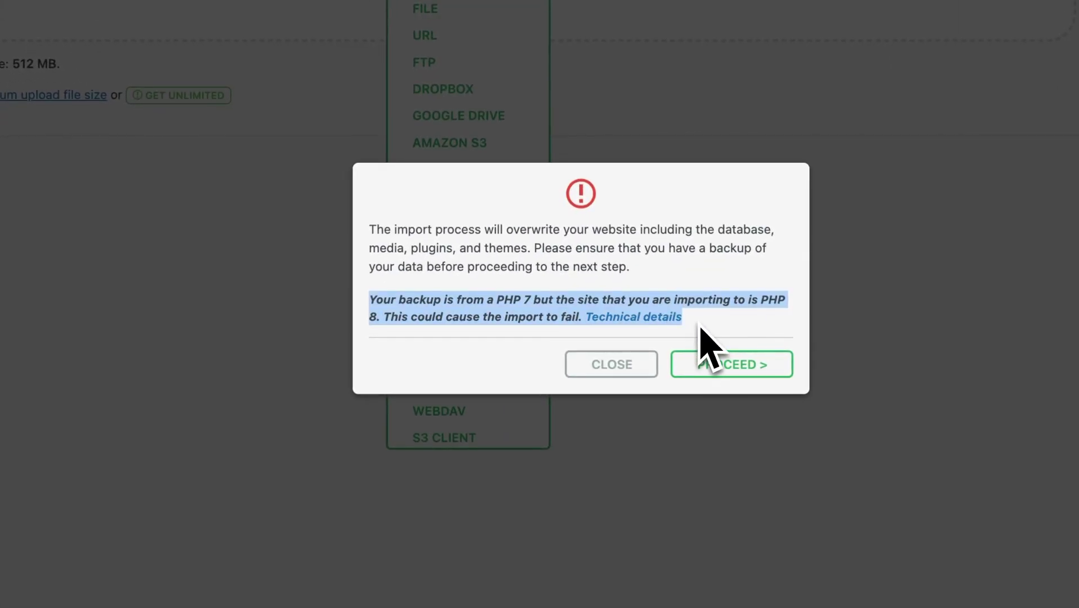
click(700, 324)
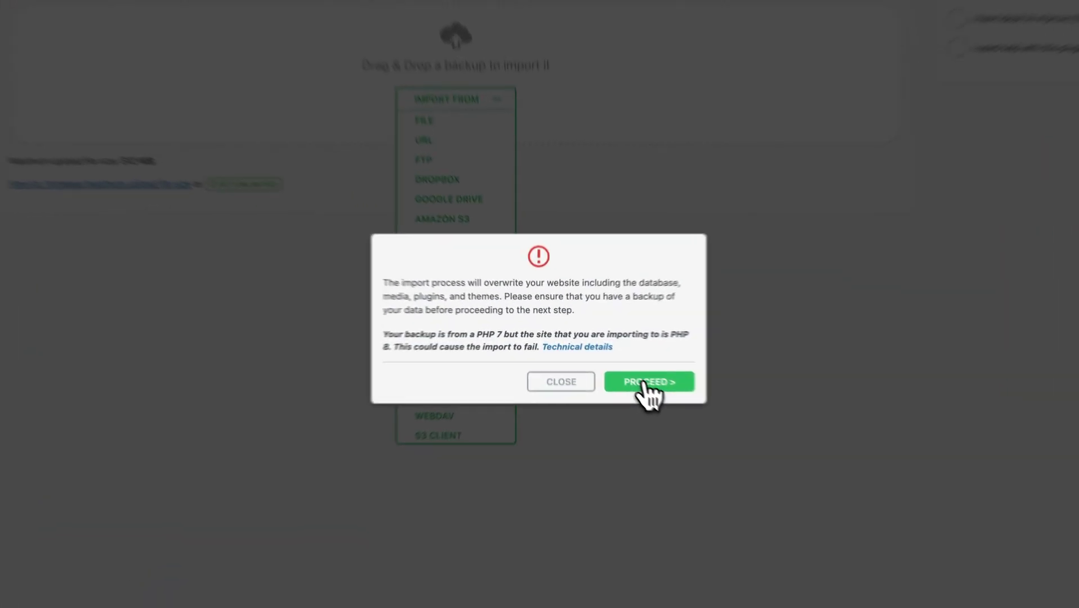
click(611, 369)
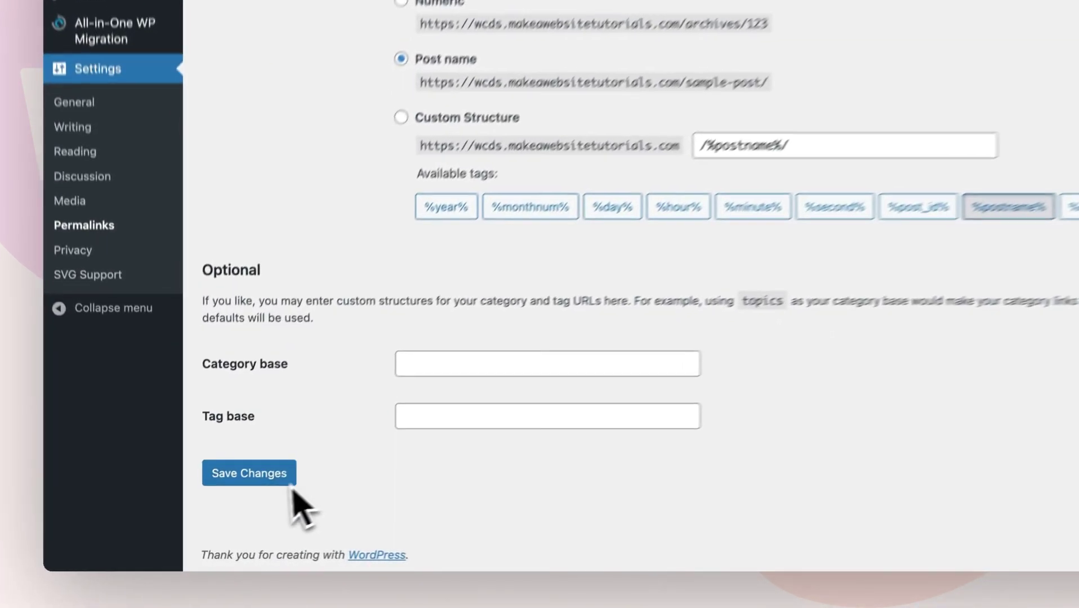
Save the permalink structure with Post name selected.
click(194, 520)
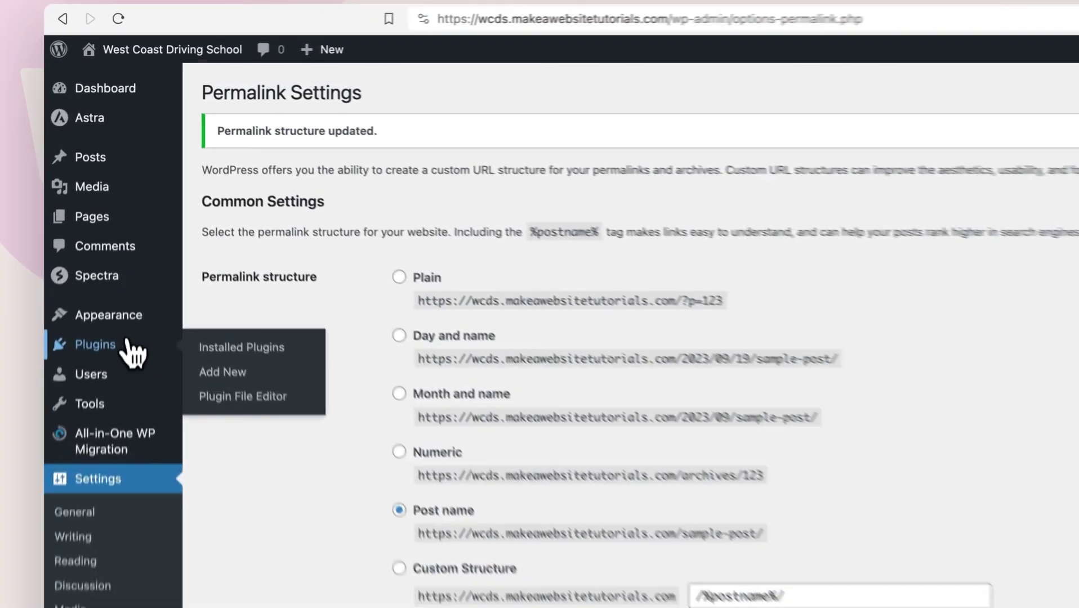
Deactivate and delete All-in-One WP Migration from the Plugins list, confirming the deletion.
click(129, 224)
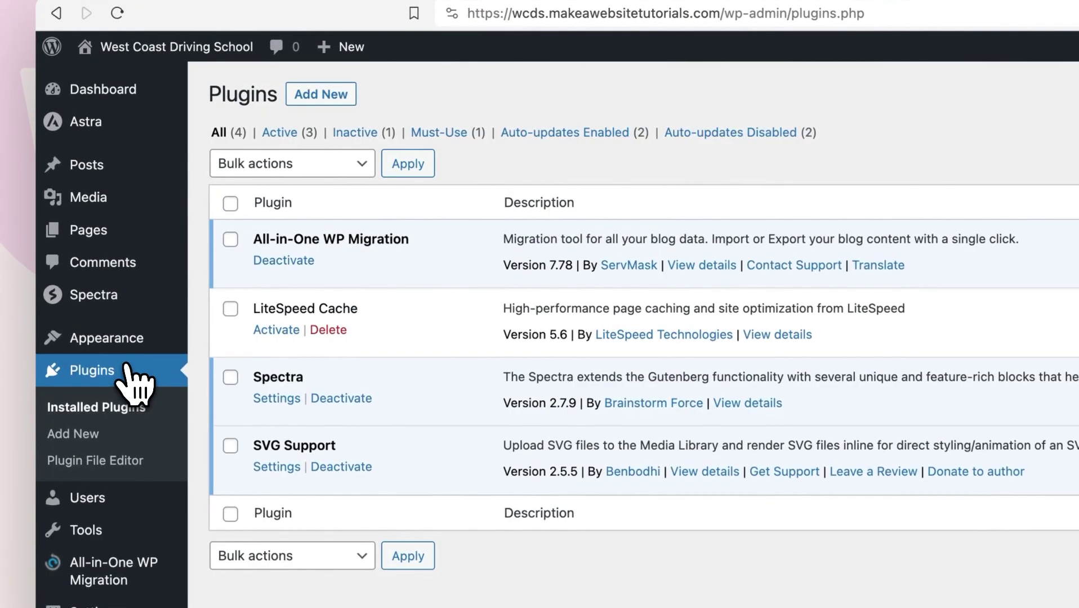
click(297, 263)
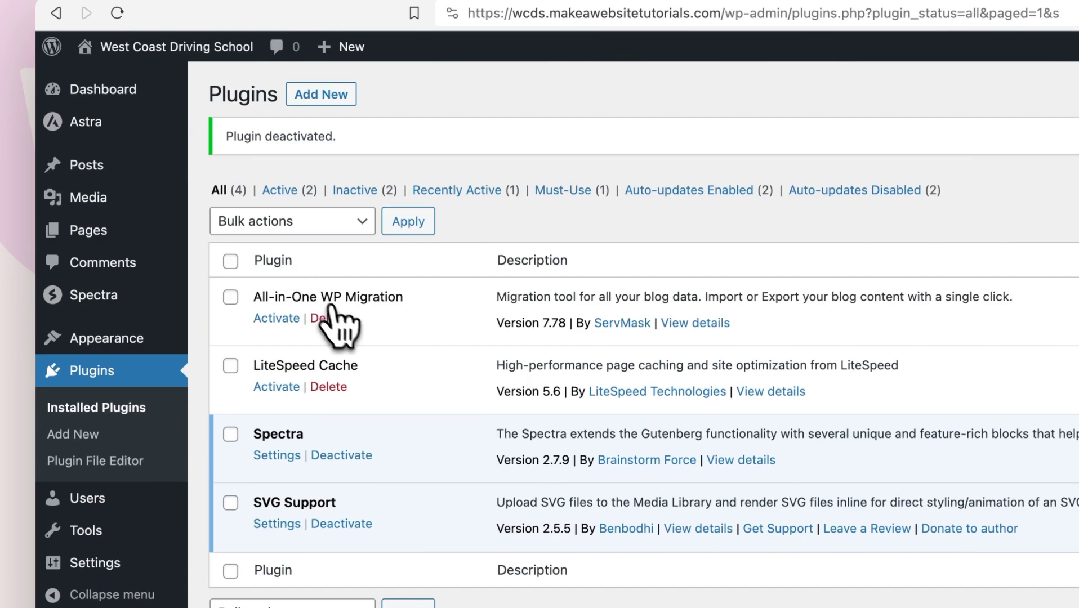
click(336, 318)
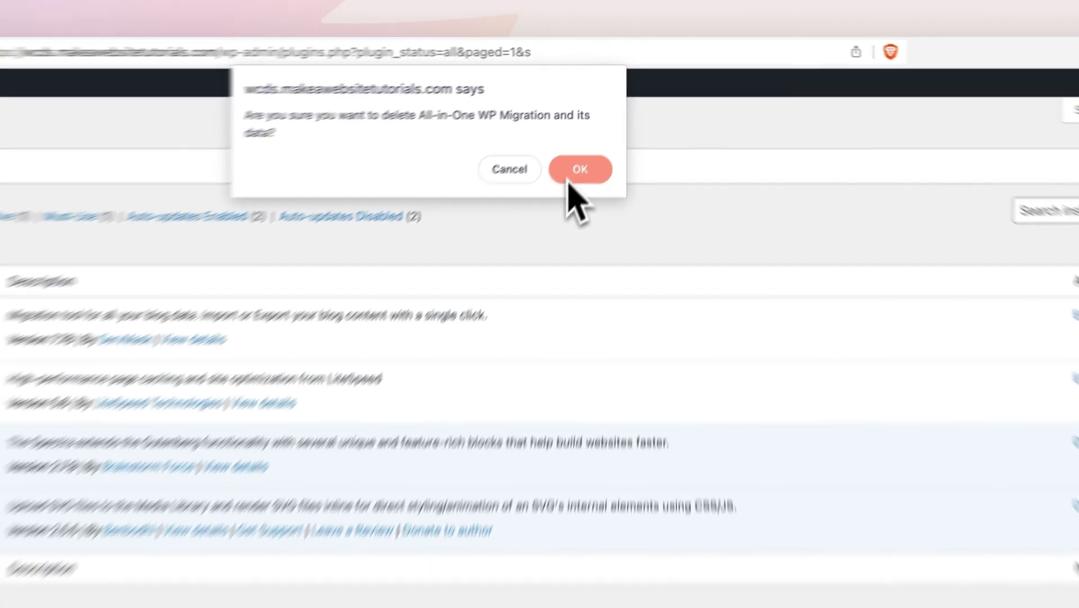
click(574, 179)
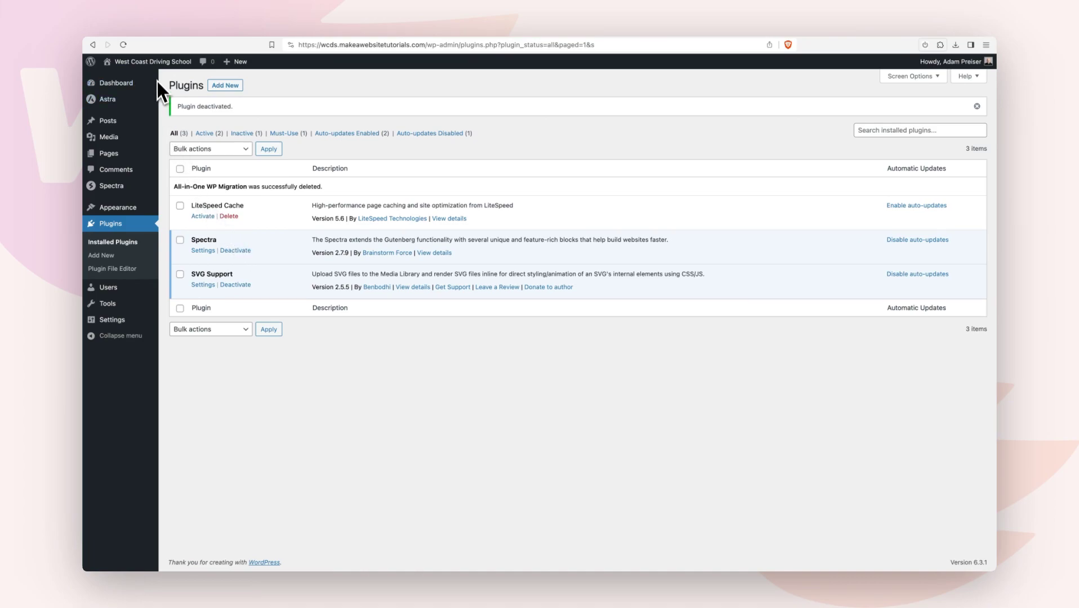
Visit the live site from the admin bar's site-name menu.
mouse_move(156, 71)
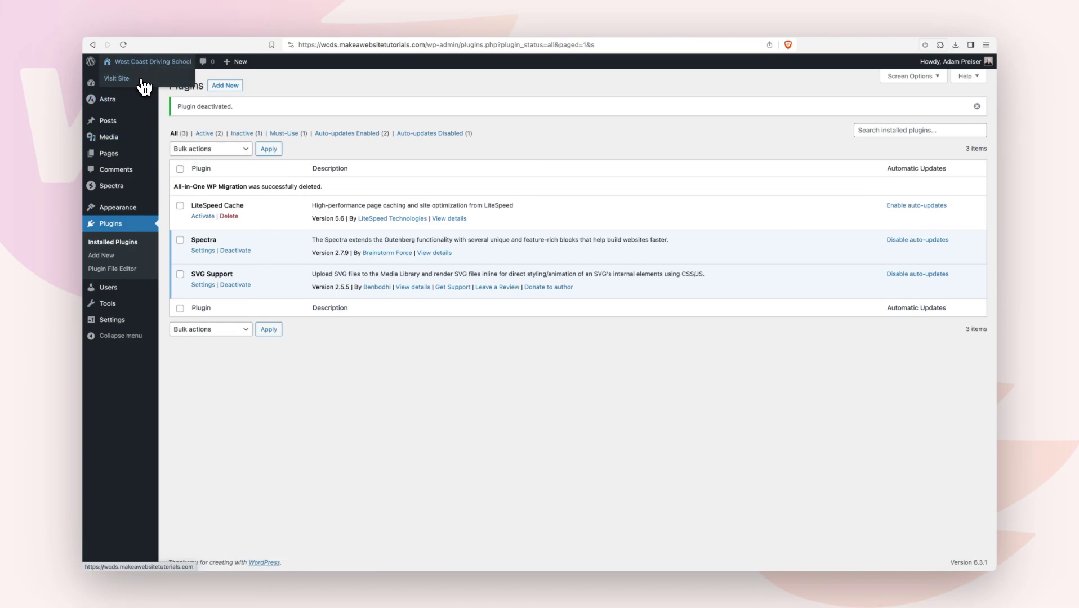
click(142, 79)
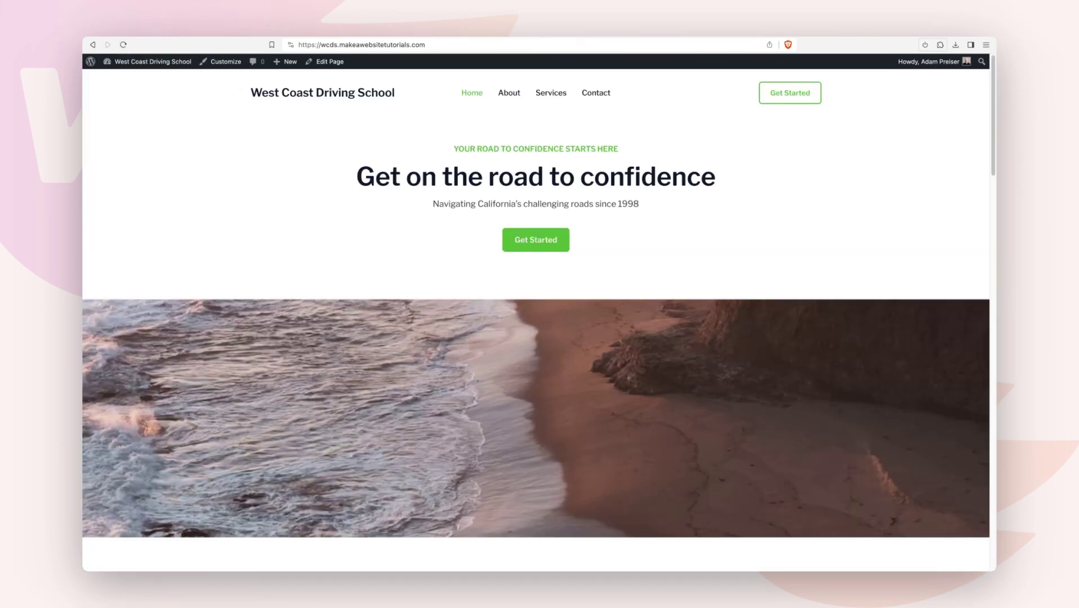